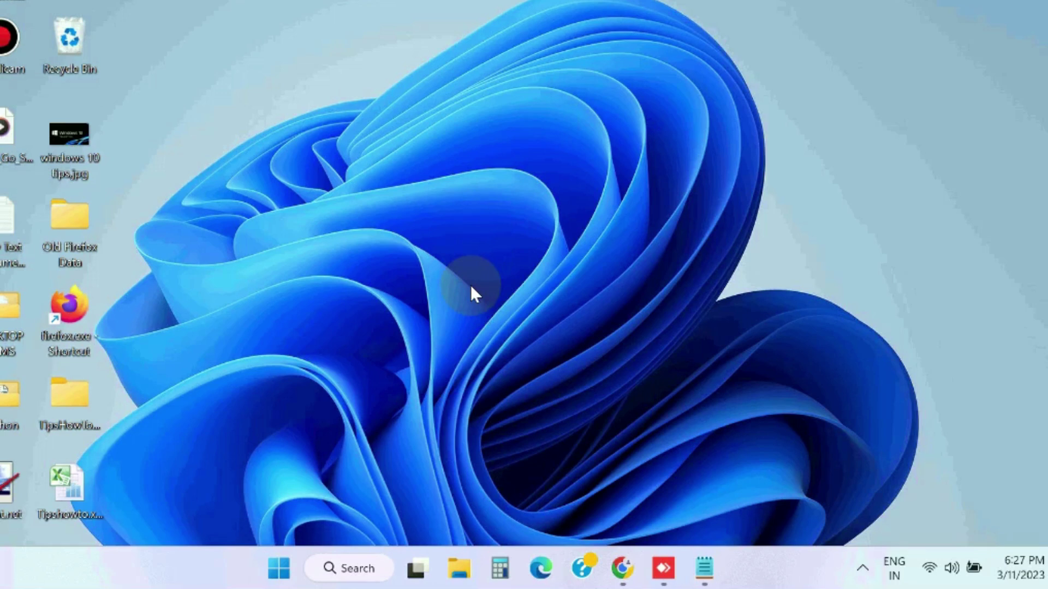
Step: Search Windows for 'msconfig' to bring up System Configuration as the best match
click(358, 570)
text(ms)
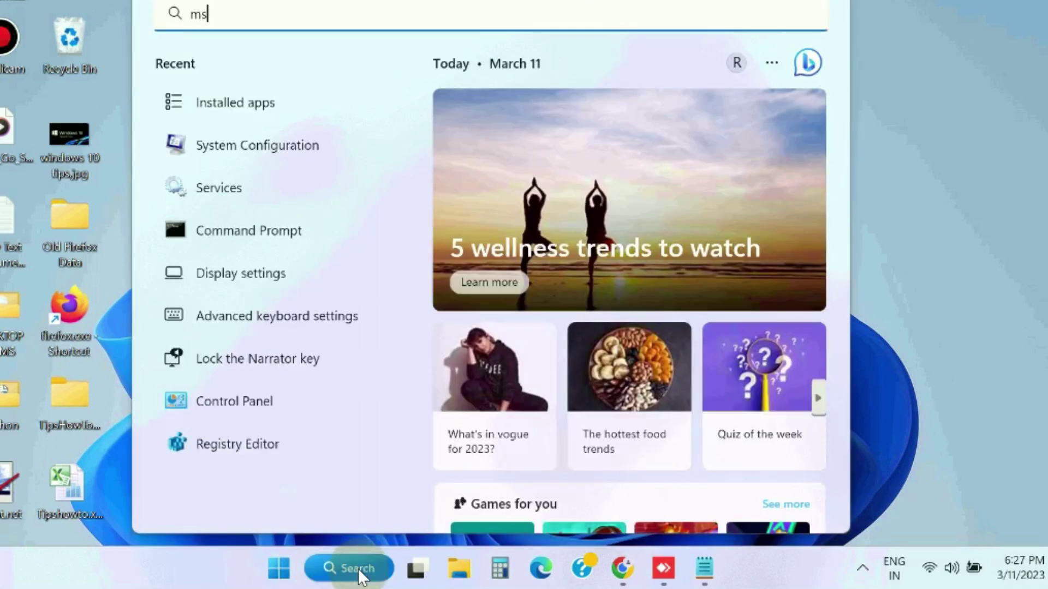
text(config)
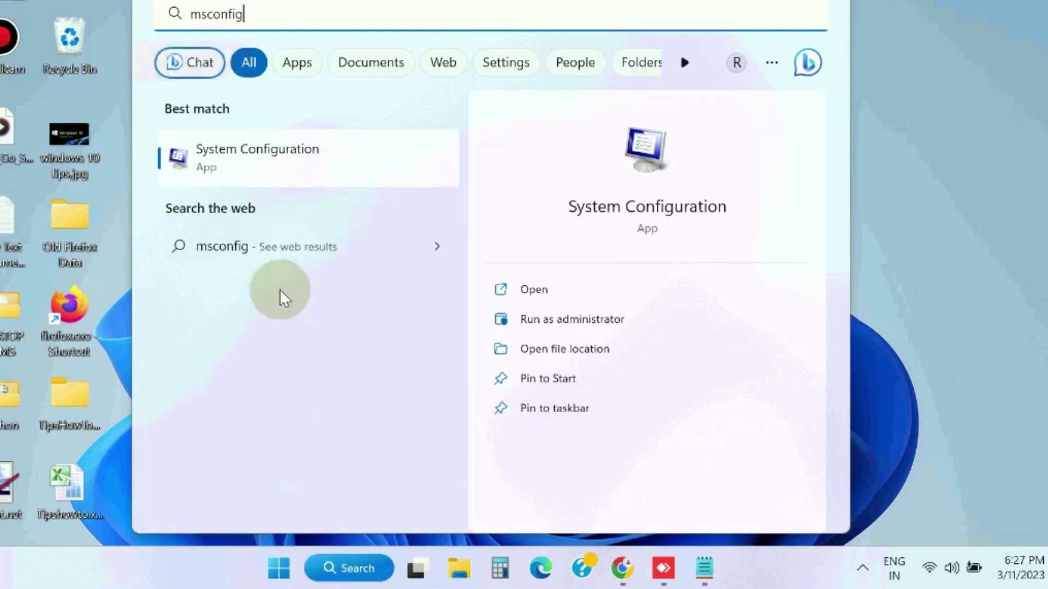
Step: Turn on Minimal safe boot on the System Configuration Boot tab, apply it, and close the window
click(225, 153)
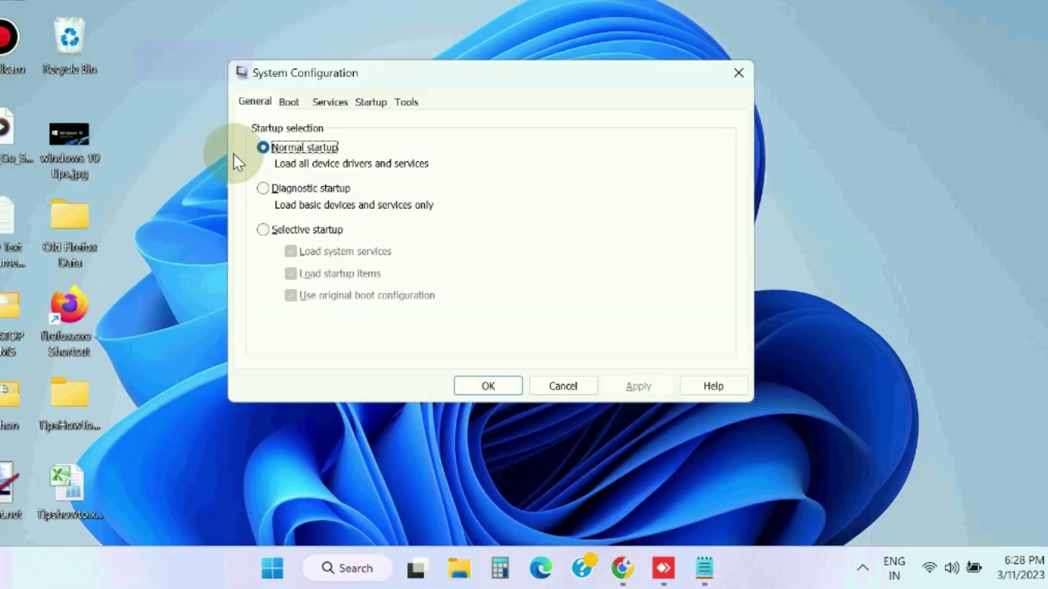
click(292, 104)
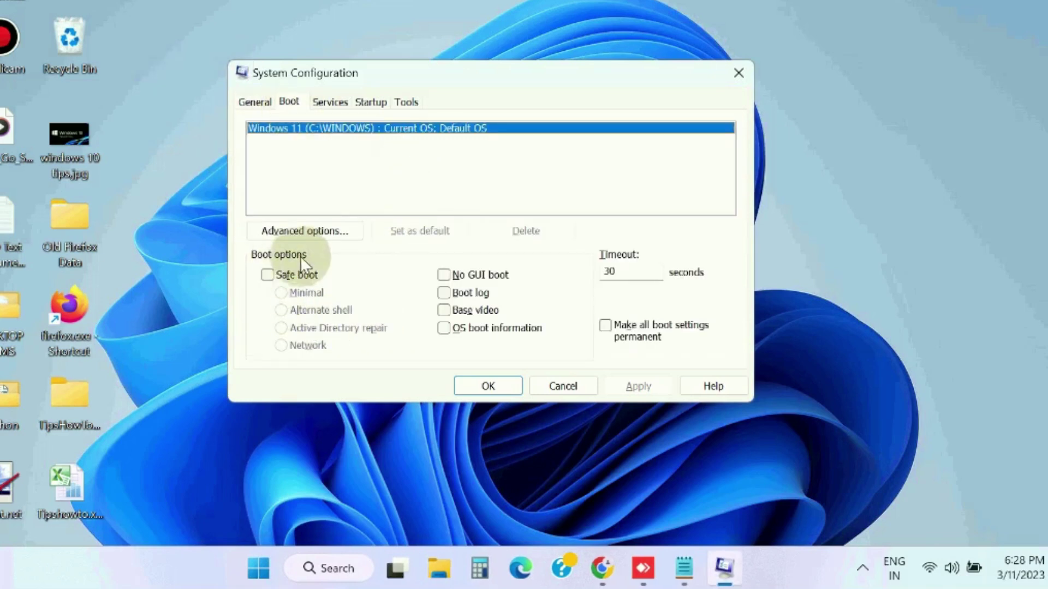
click(267, 275)
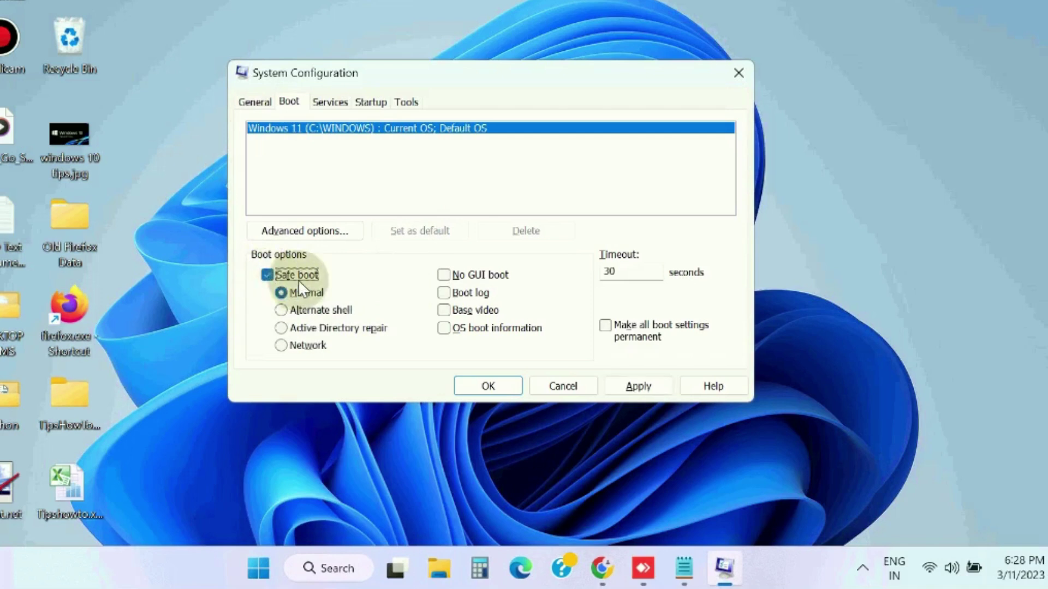
click(633, 385)
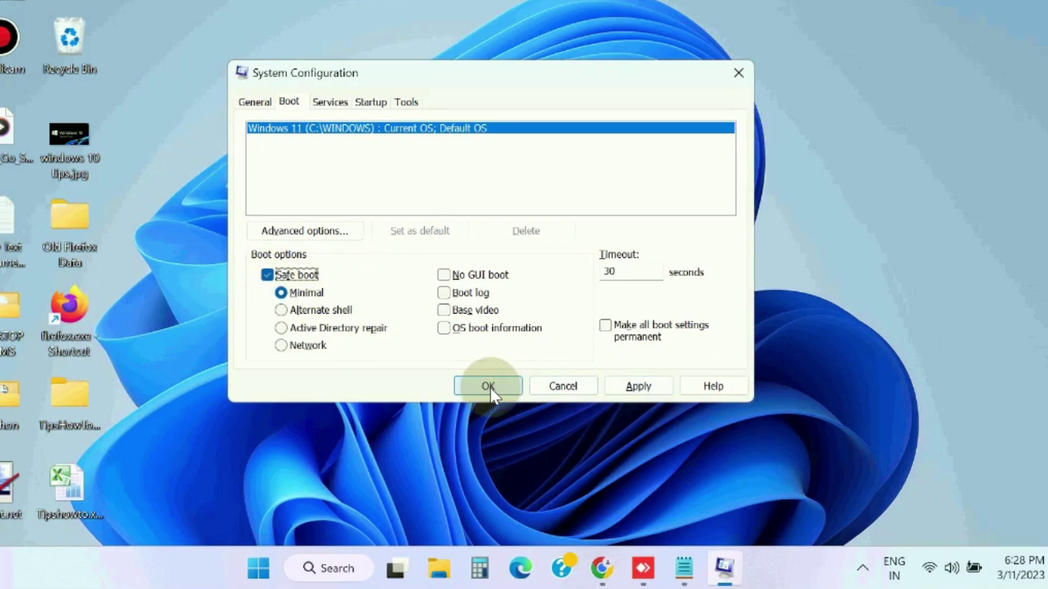
click(739, 73)
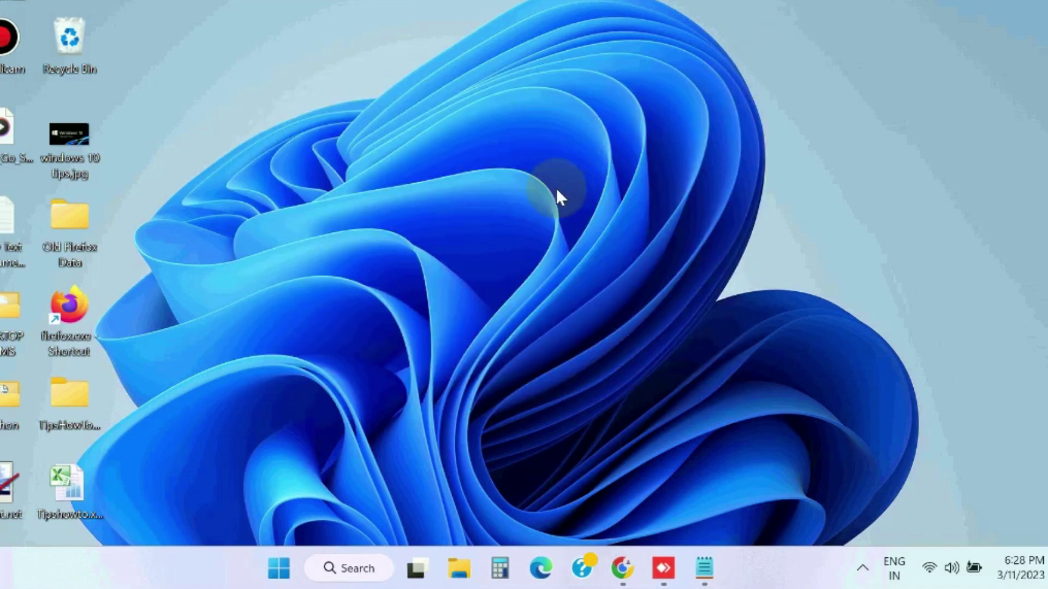
Step: Open Device Manager from the Start right-click menu and move its window right
right_click(277, 568)
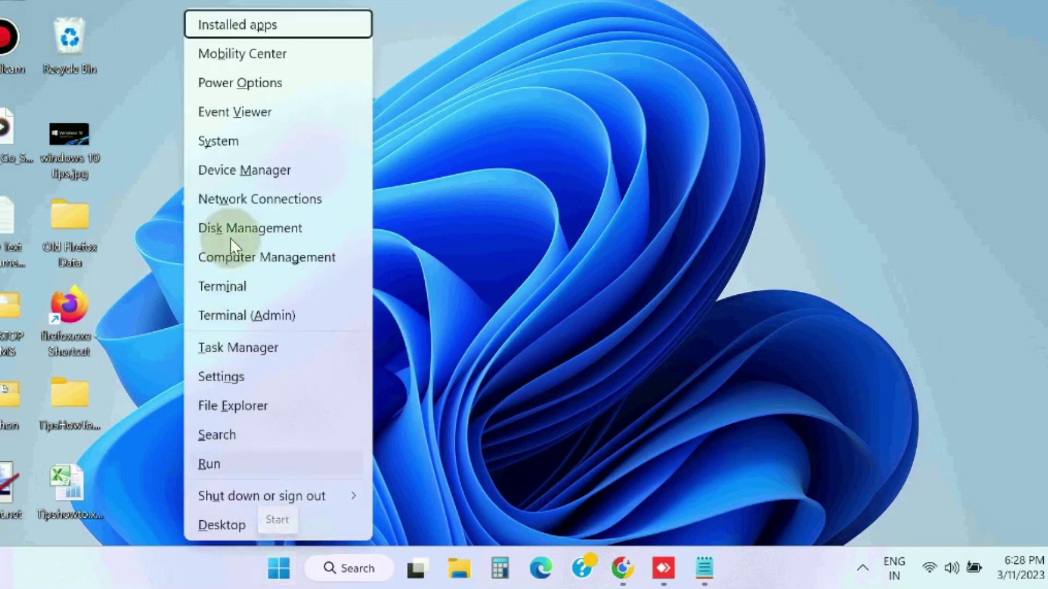
click(231, 169)
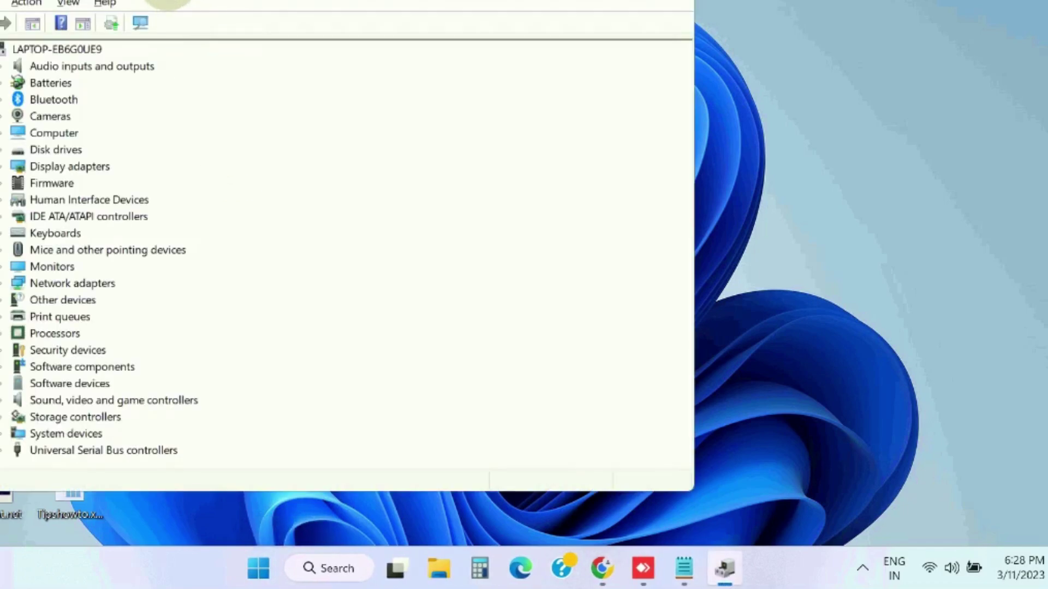
drag(198, 2, 410, 14)
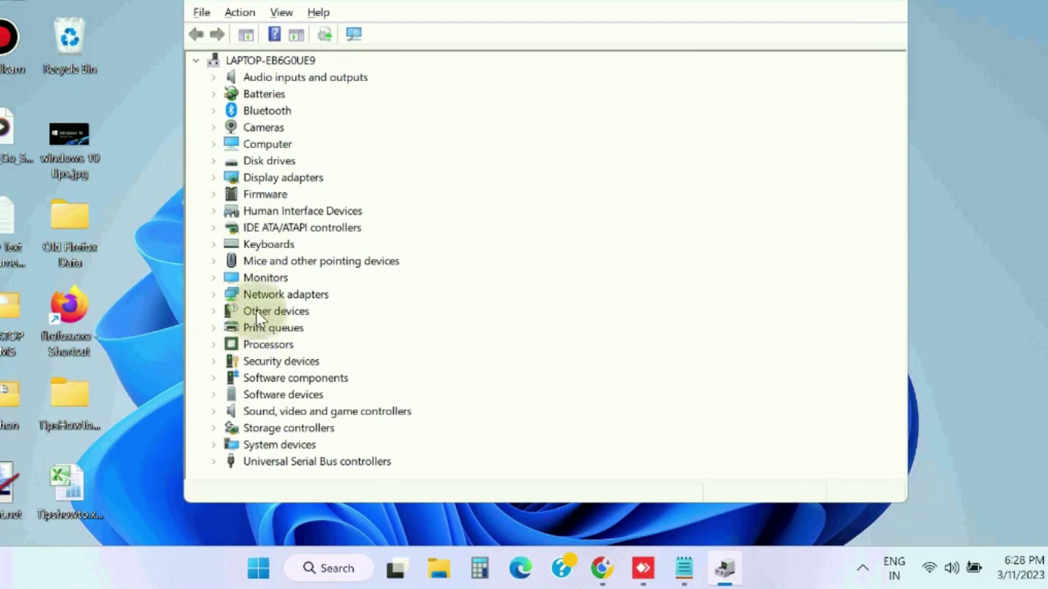
Step: Review the Standard PS/2 Keyboard's driver properties under Keyboards, then close them
click(215, 244)
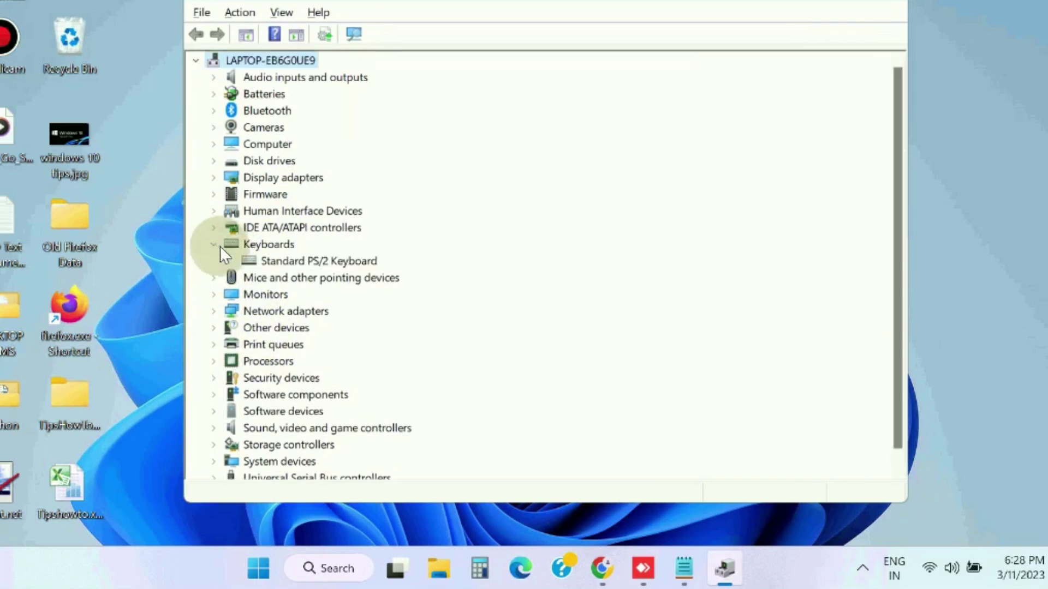
right_click(307, 261)
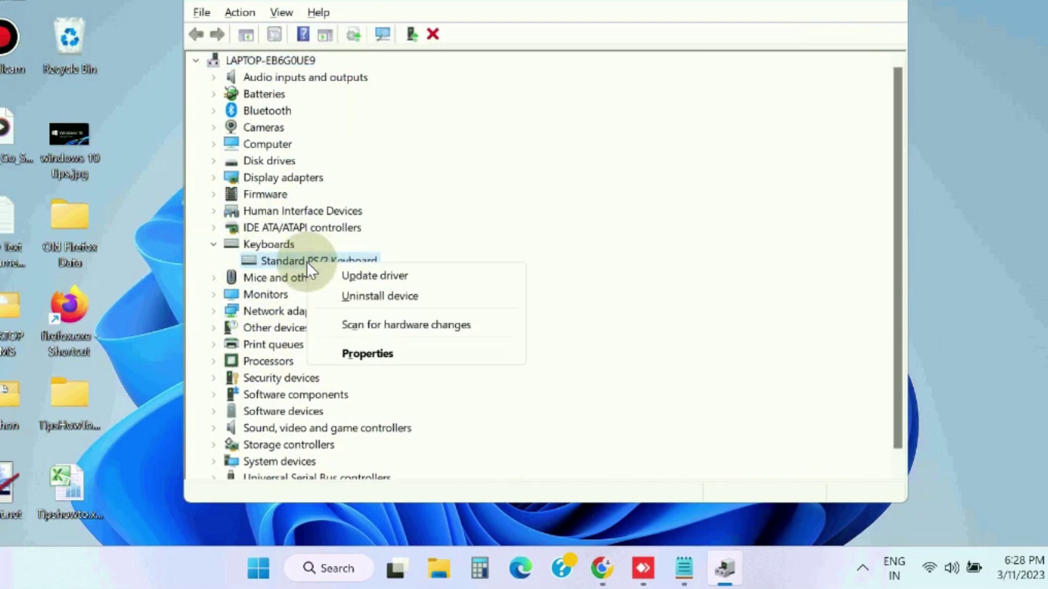
click(365, 353)
click(432, 73)
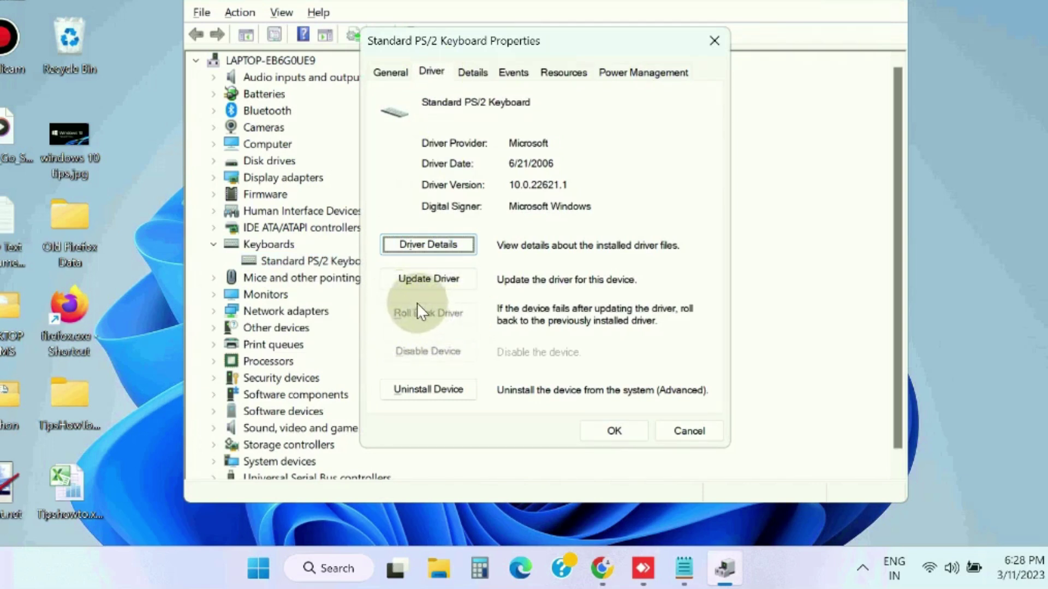
click(612, 430)
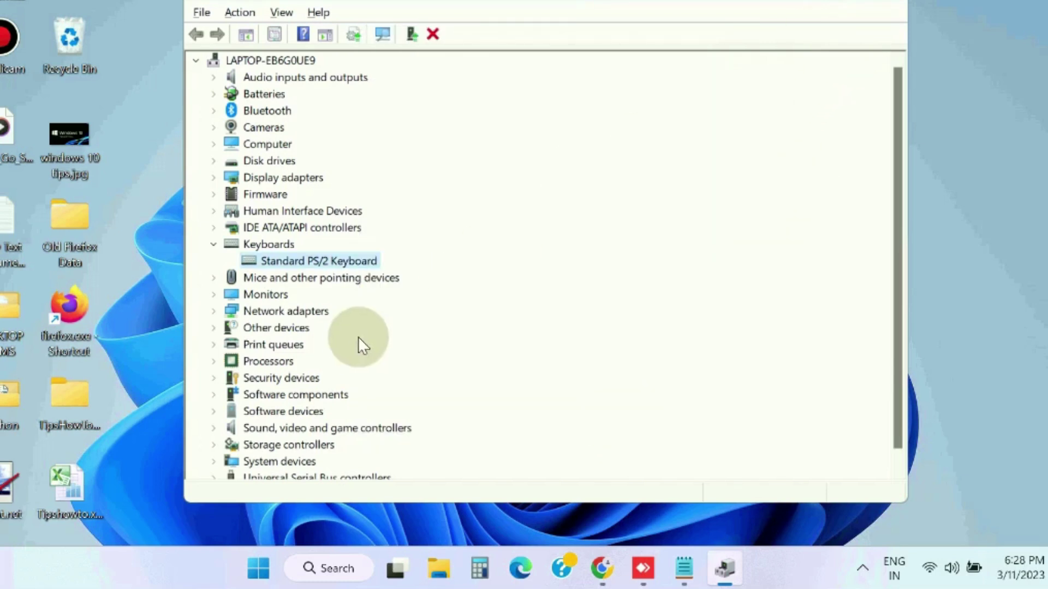
Step: Expand Universal Serial Bus controllers and cancel the AMD USB host controller uninstall prompt
scroll(341, 363, down, 1)
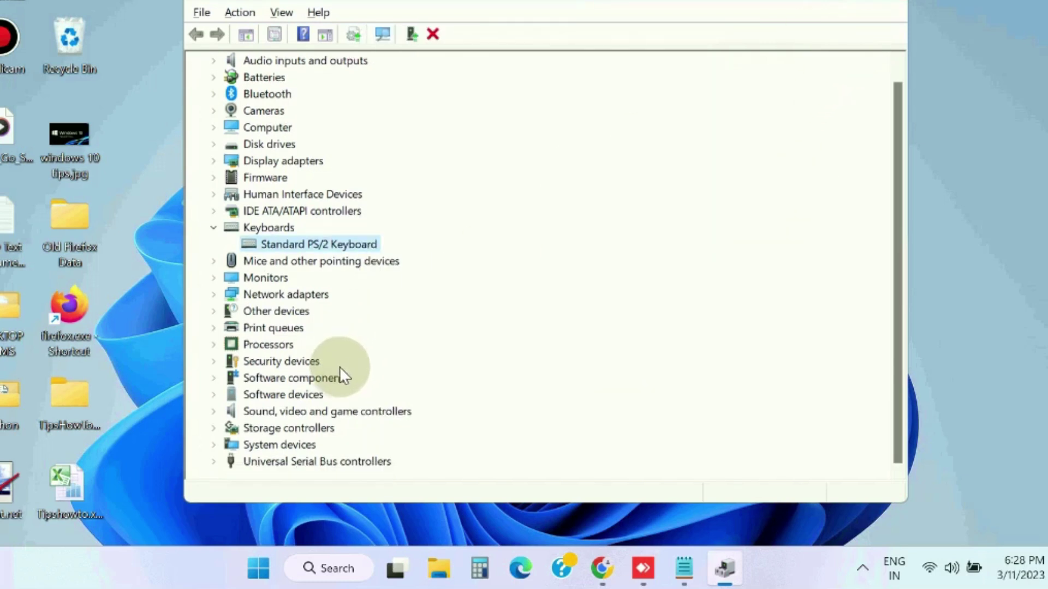
click(217, 461)
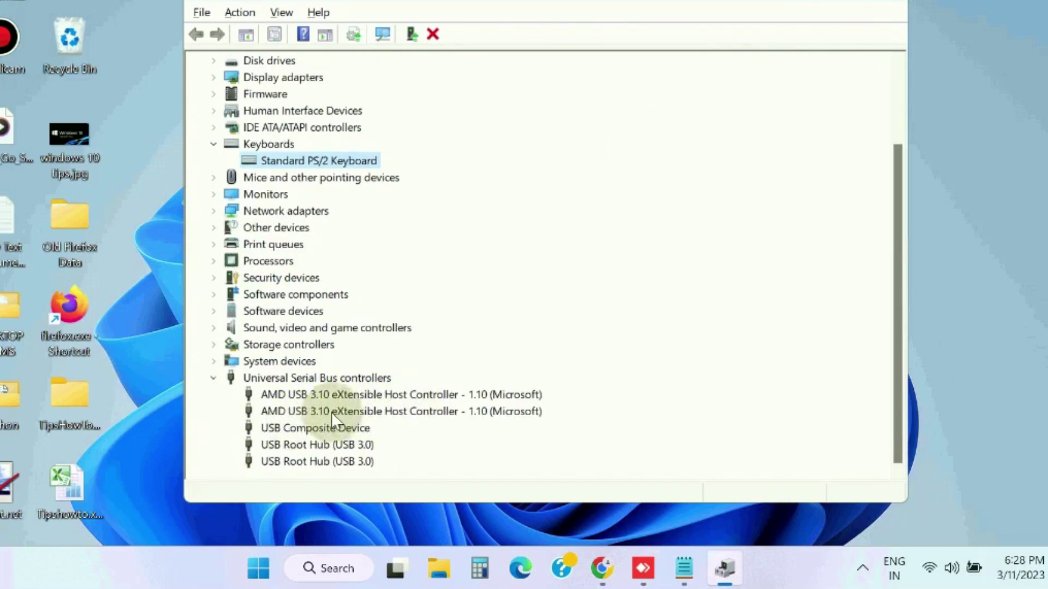
right_click(293, 411)
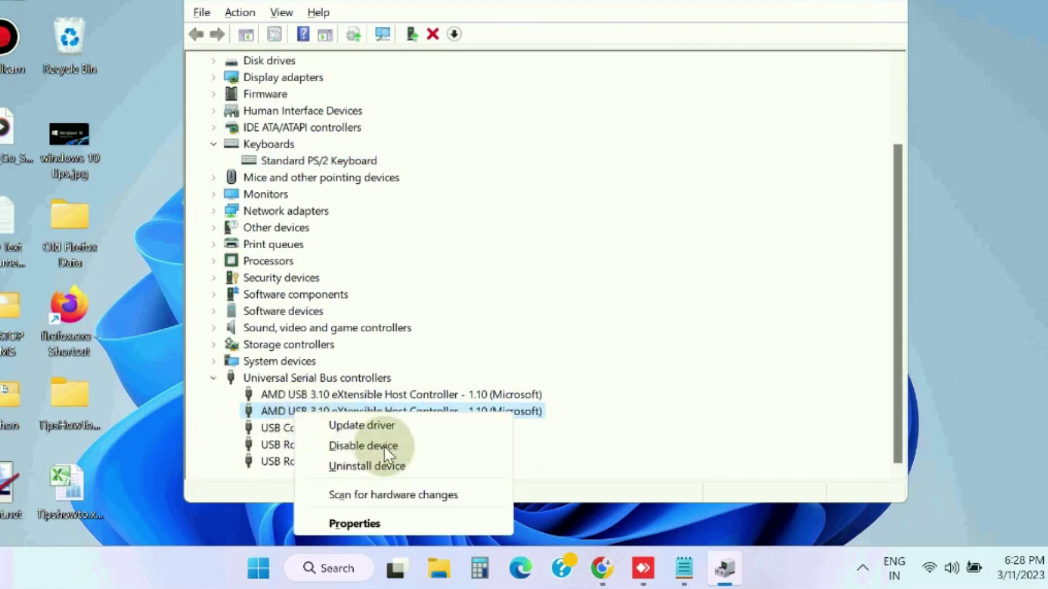
click(349, 466)
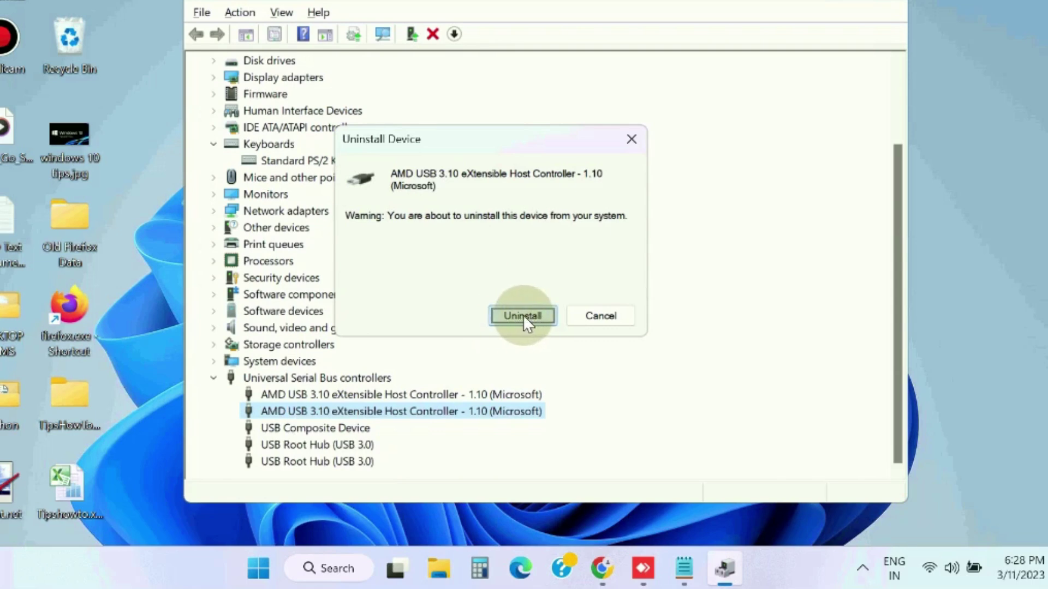
click(632, 139)
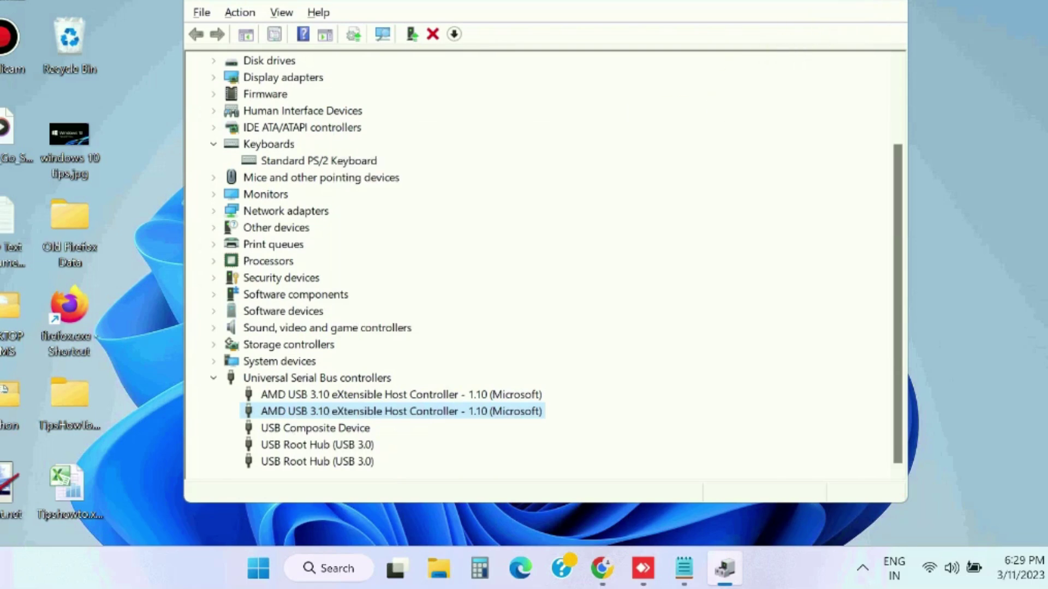
Step: Close Device Manager and go to the Windows Update page in Settings
key(alt+F4)
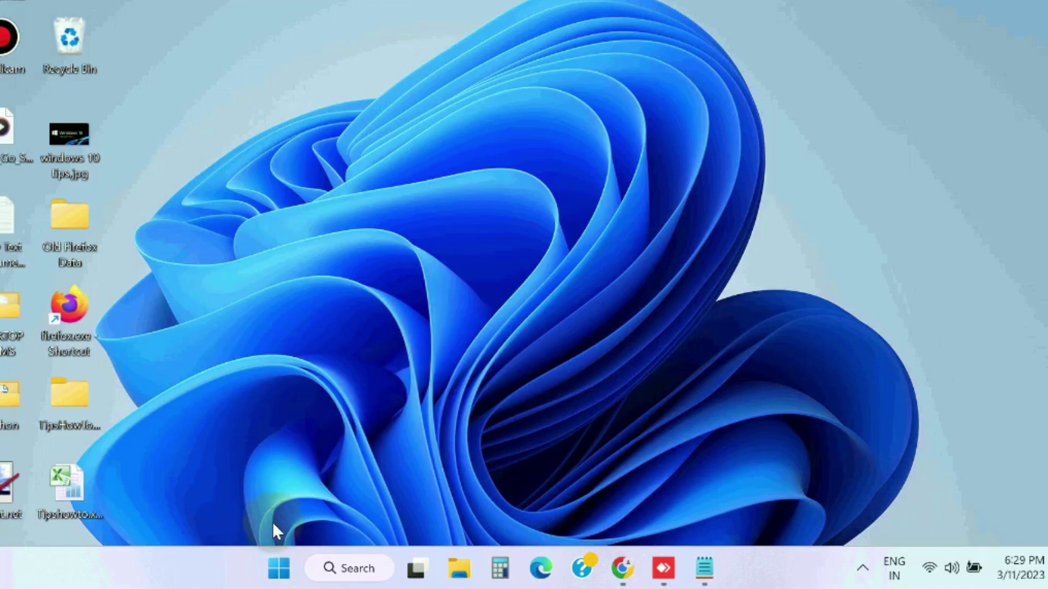
right_click(278, 566)
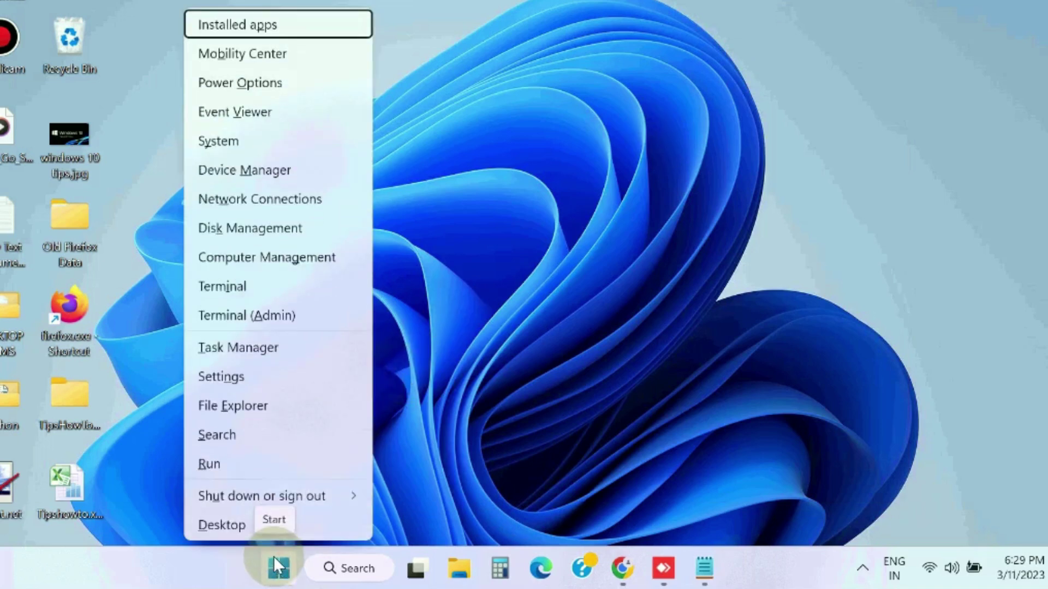
click(222, 376)
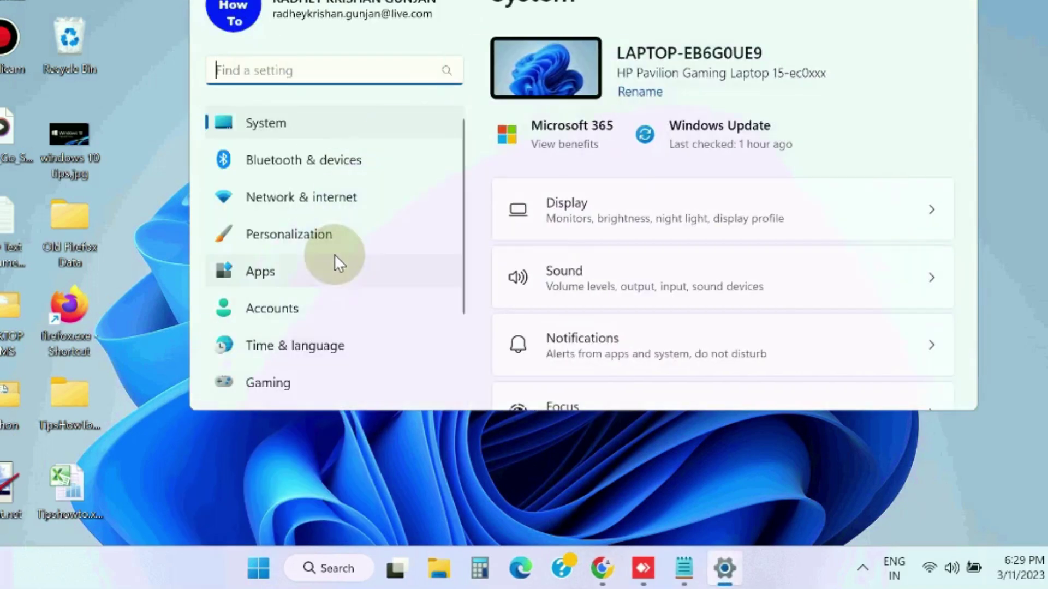
scroll(320, 300, down, 3)
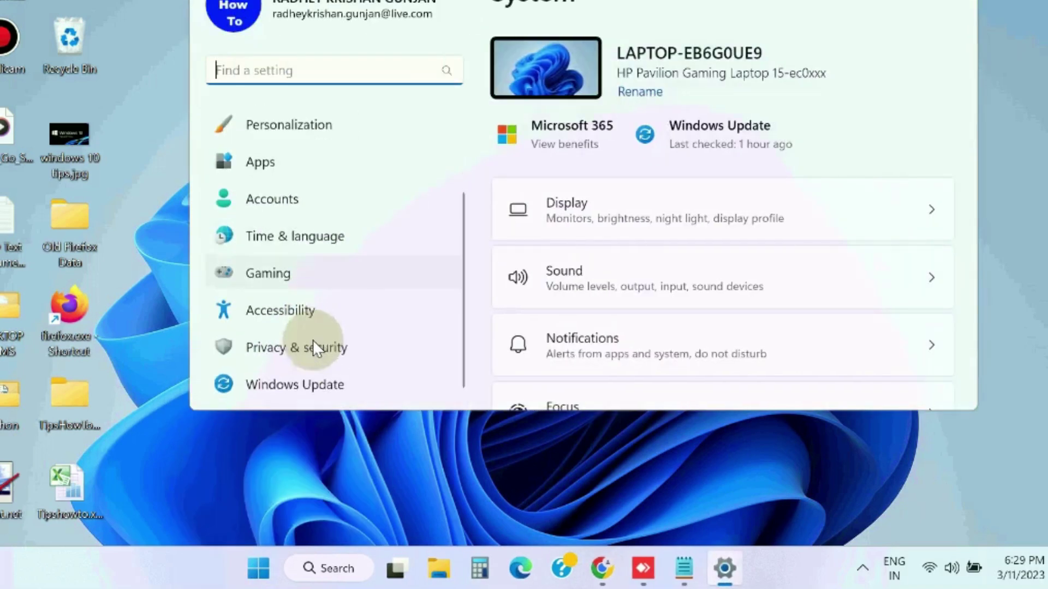
click(268, 383)
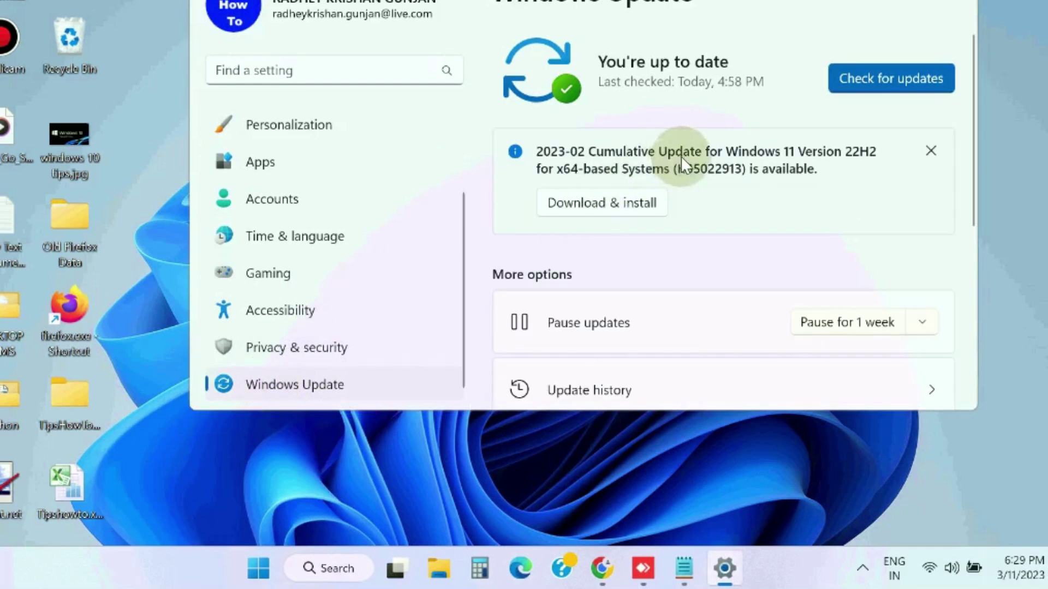
Step: Go through Advanced options to the Optional updates list
scroll(650, 272, down, 4)
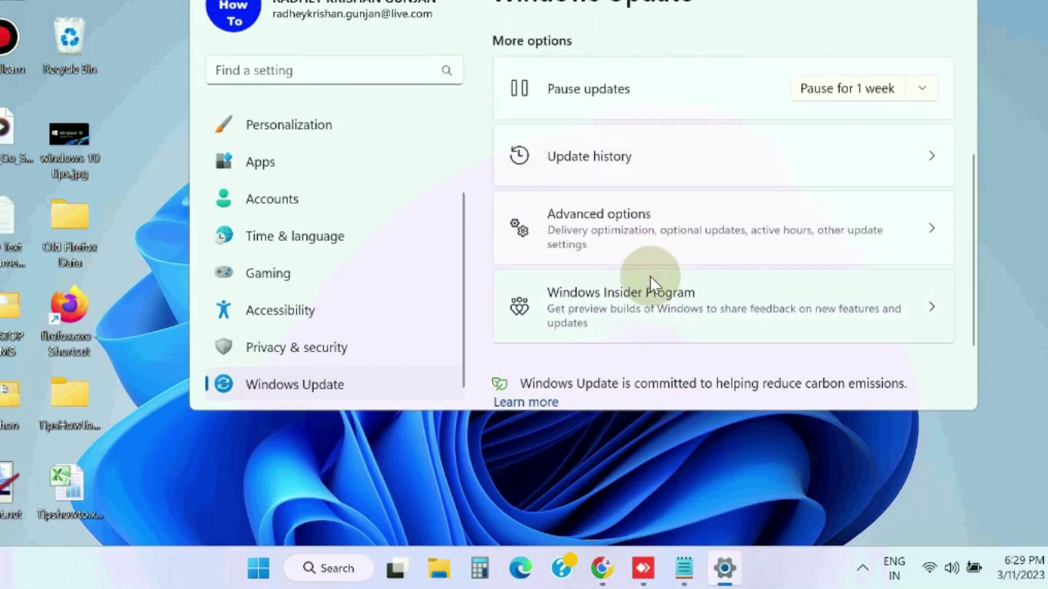
click(620, 231)
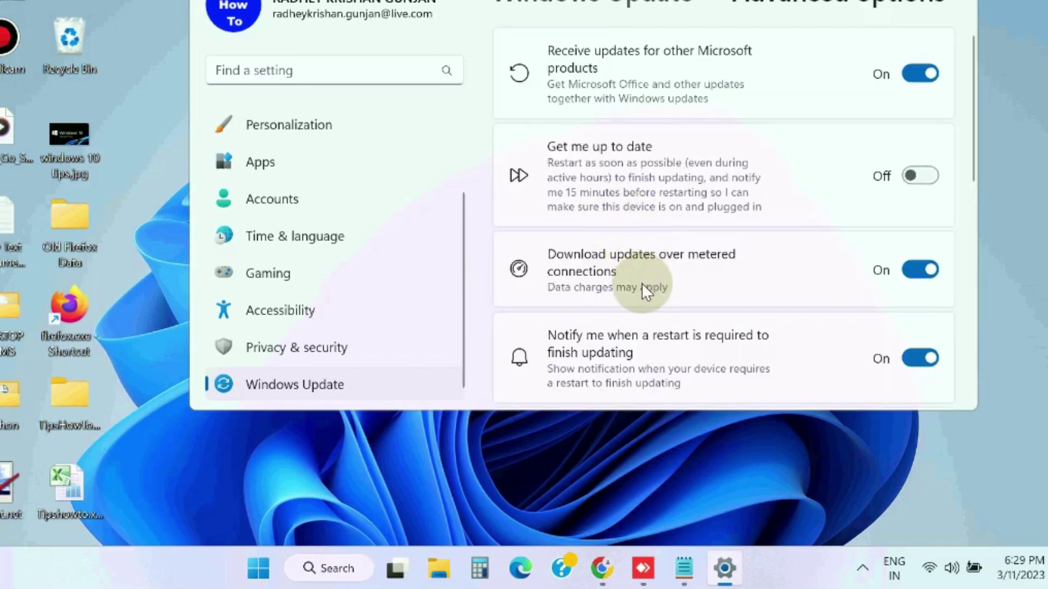
scroll(643, 287, down, 4)
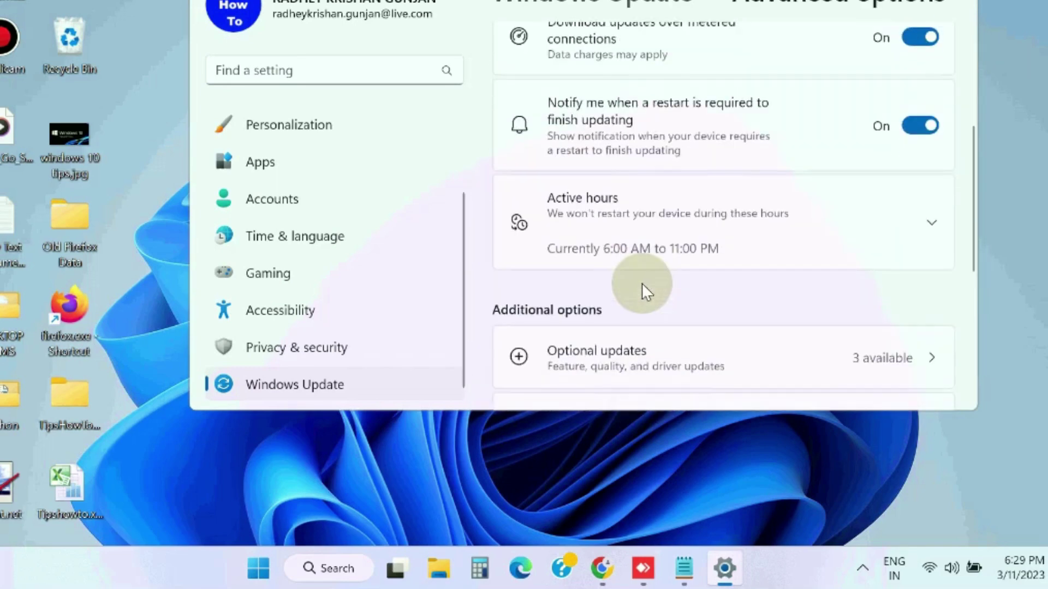
scroll(641, 283, down, 3)
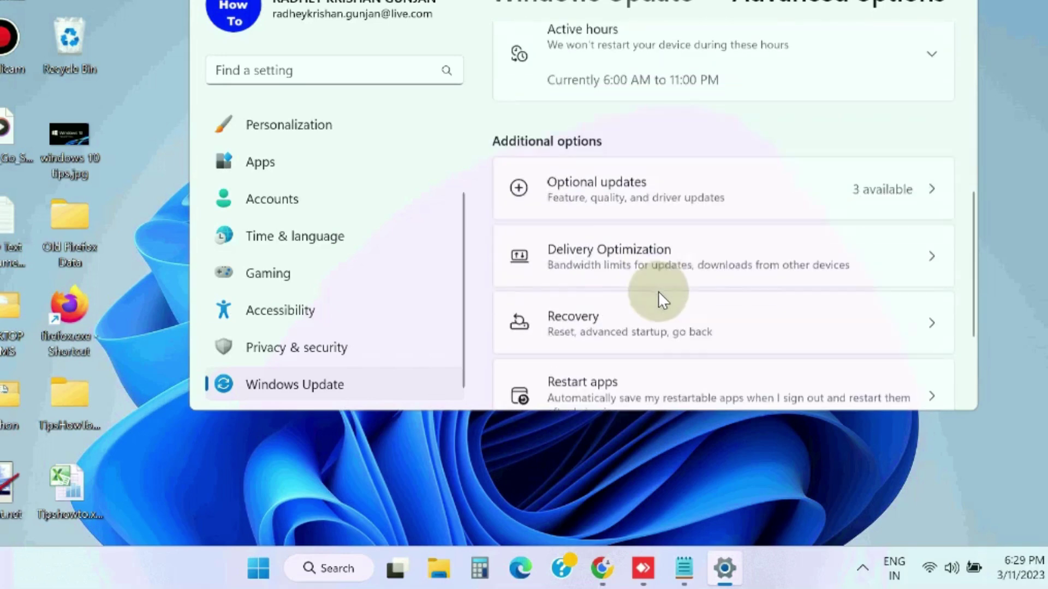
click(619, 185)
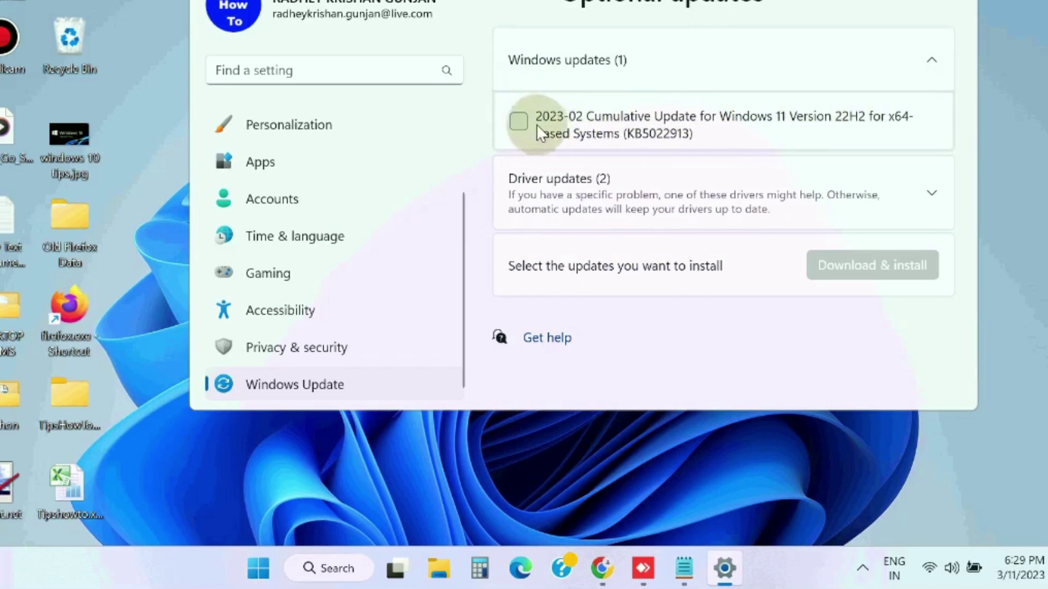
Step: Tick the HP firmware and Western Digital WDC_SAM driver updates, Download & install them, close Settings
click(518, 121)
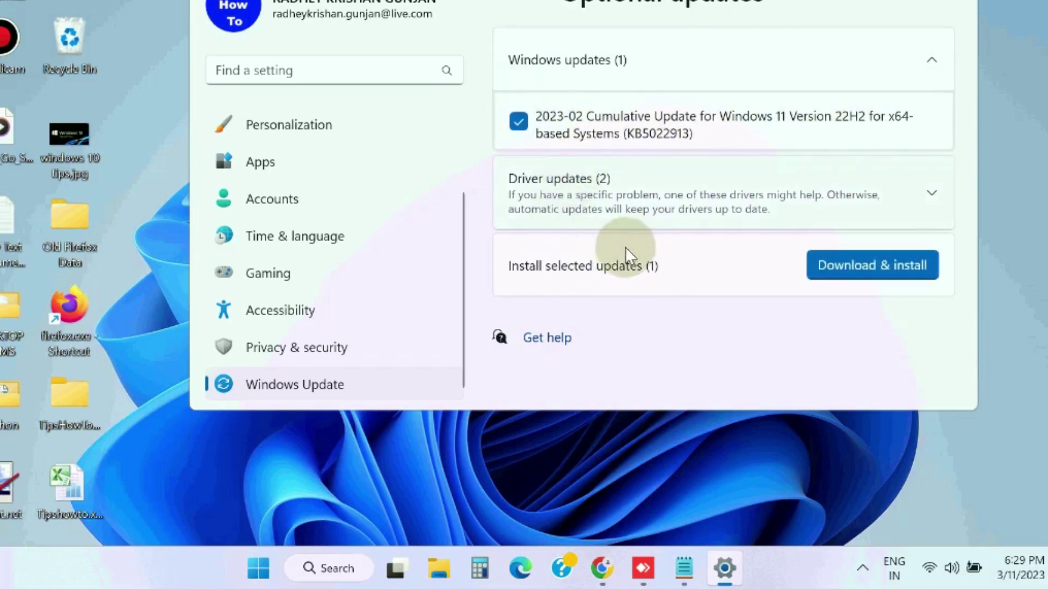
click(523, 125)
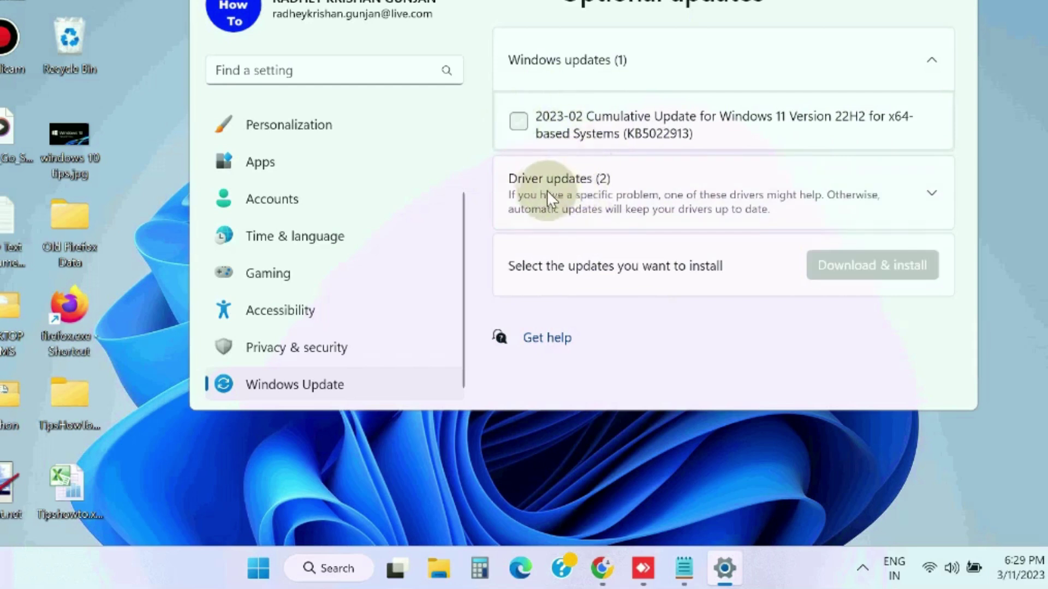
click(930, 195)
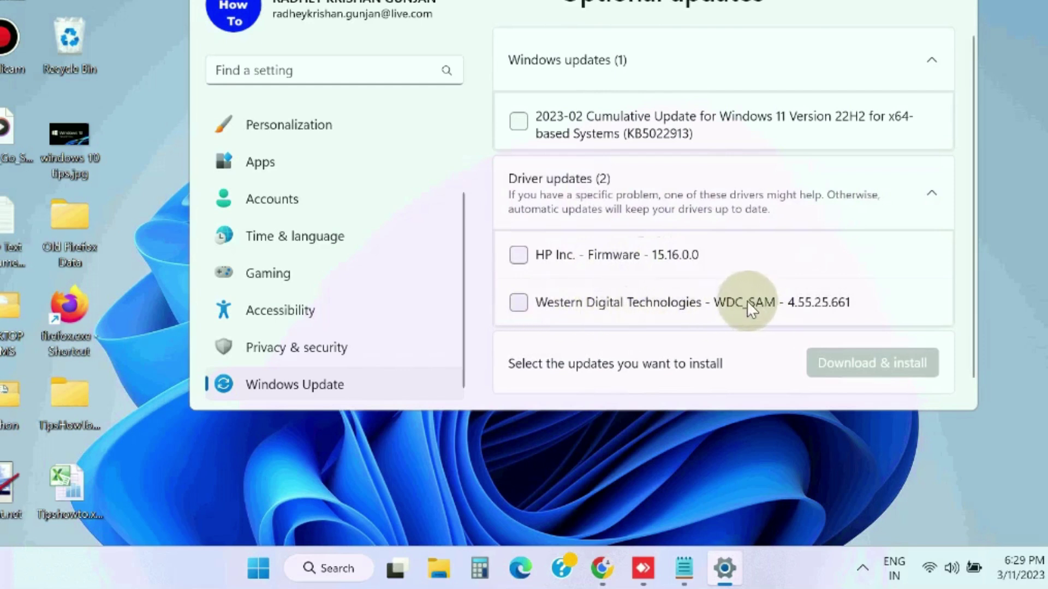
click(519, 304)
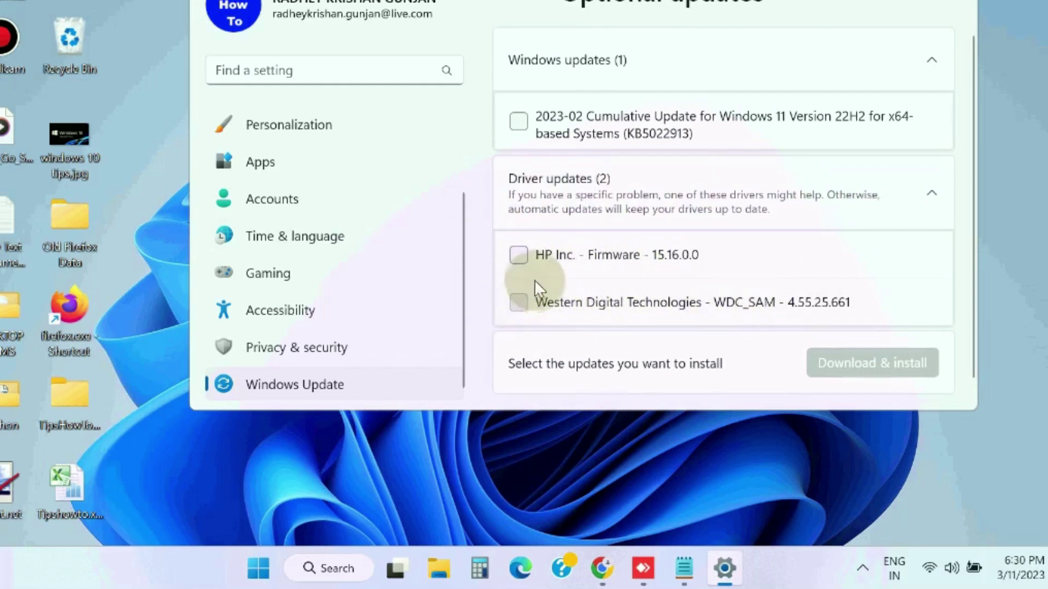
click(519, 256)
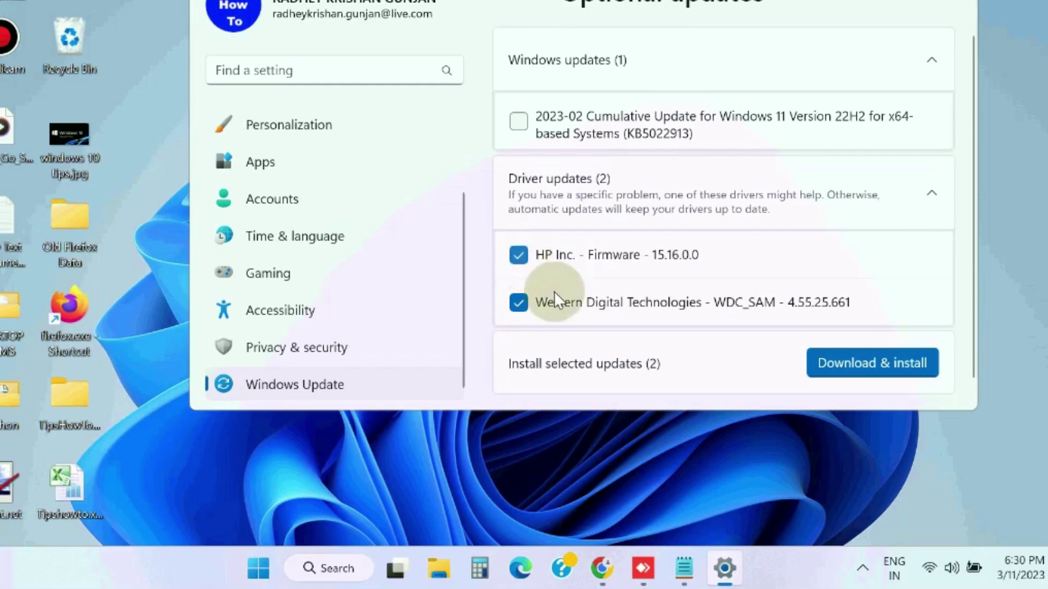
click(858, 365)
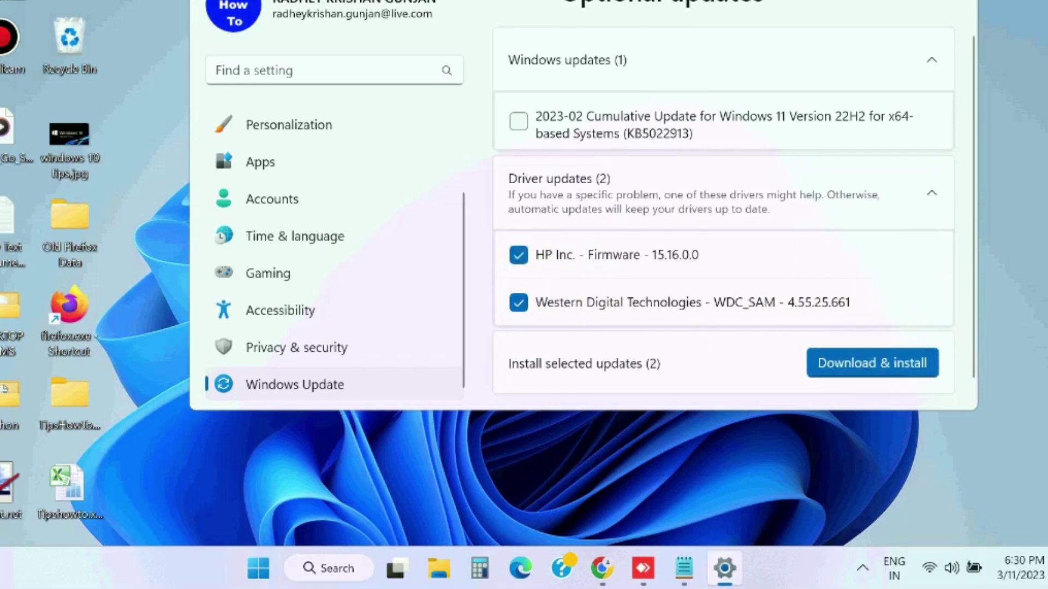
click(531, 235)
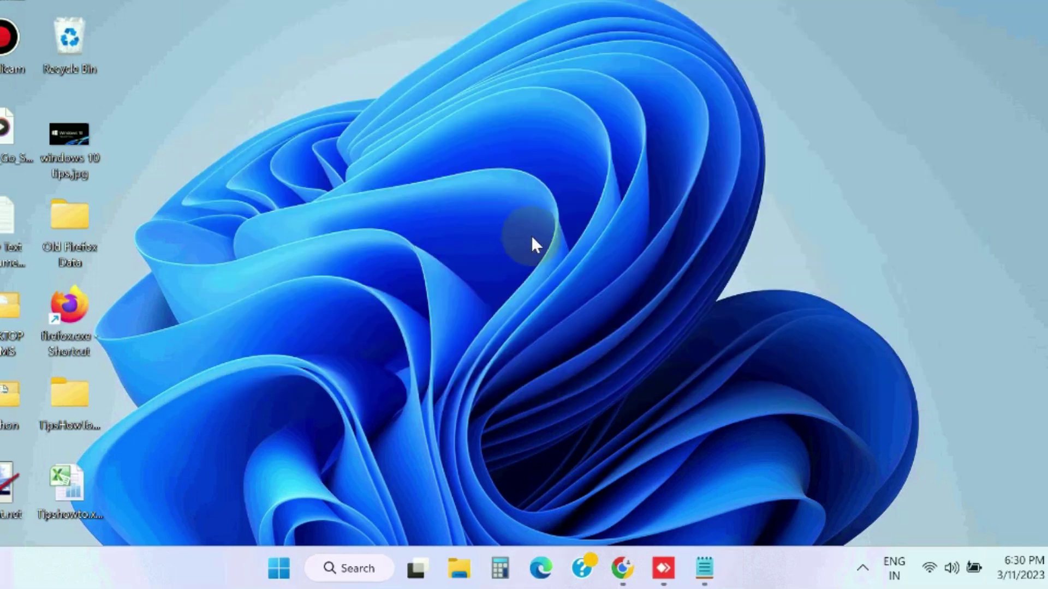
Step: Search 'cmd' and run Command Prompt as administrator, accepting the UAC prompt
click(349, 567)
text(cmd)
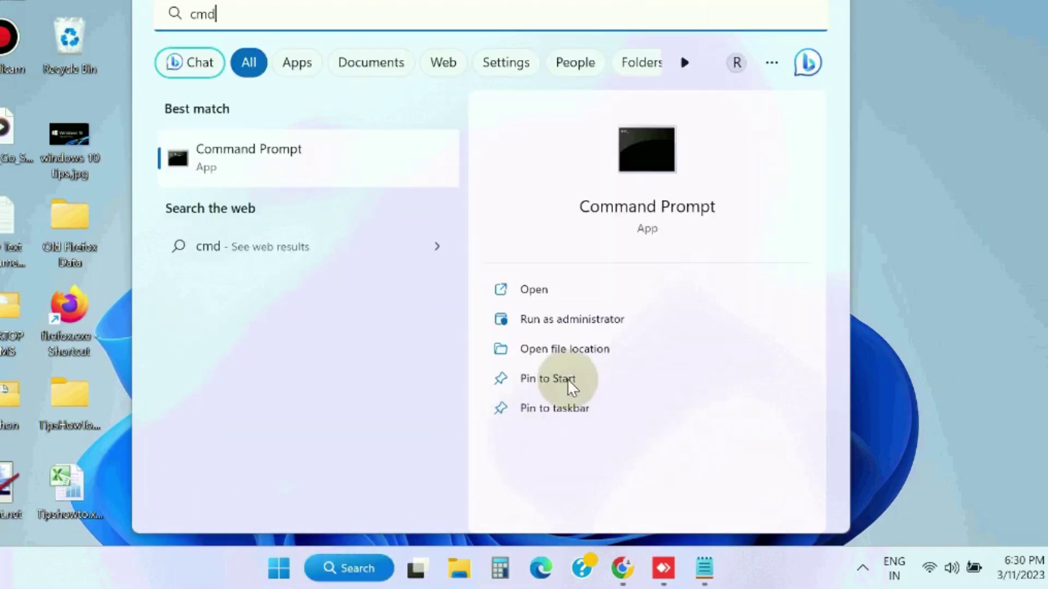
click(560, 320)
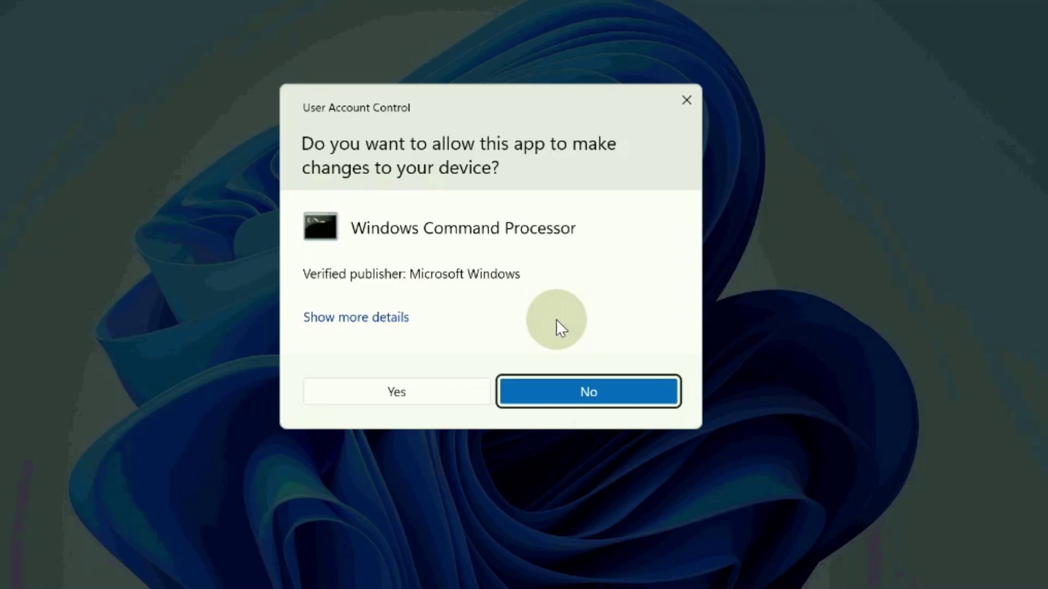
click(392, 388)
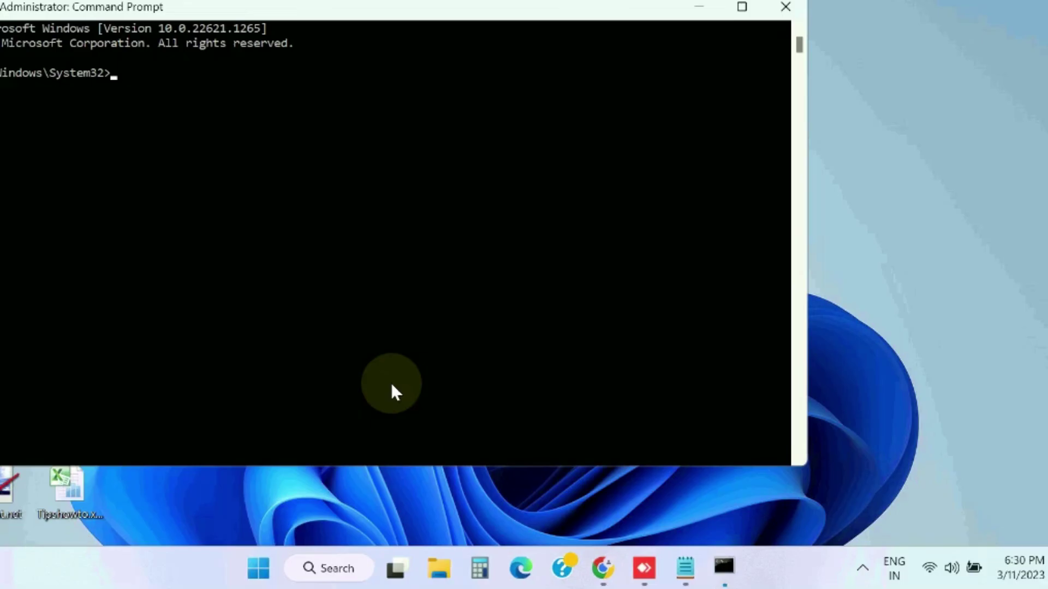
Step: Centre the elevated Command Prompt window and run 'sfc /scannow'
click(297, 7)
drag(297, 7, 530, 42)
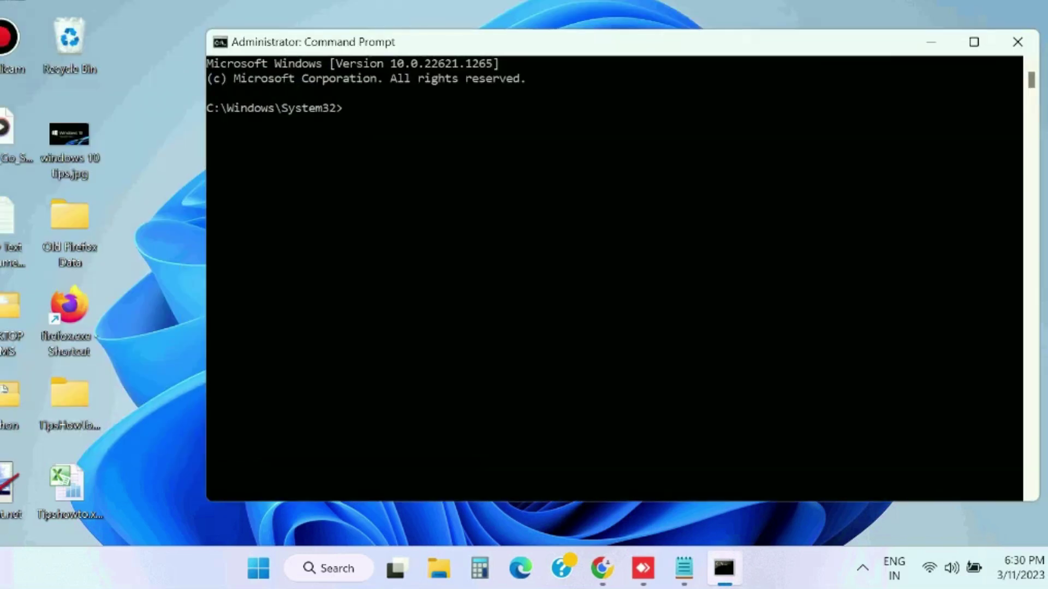
text(sf)
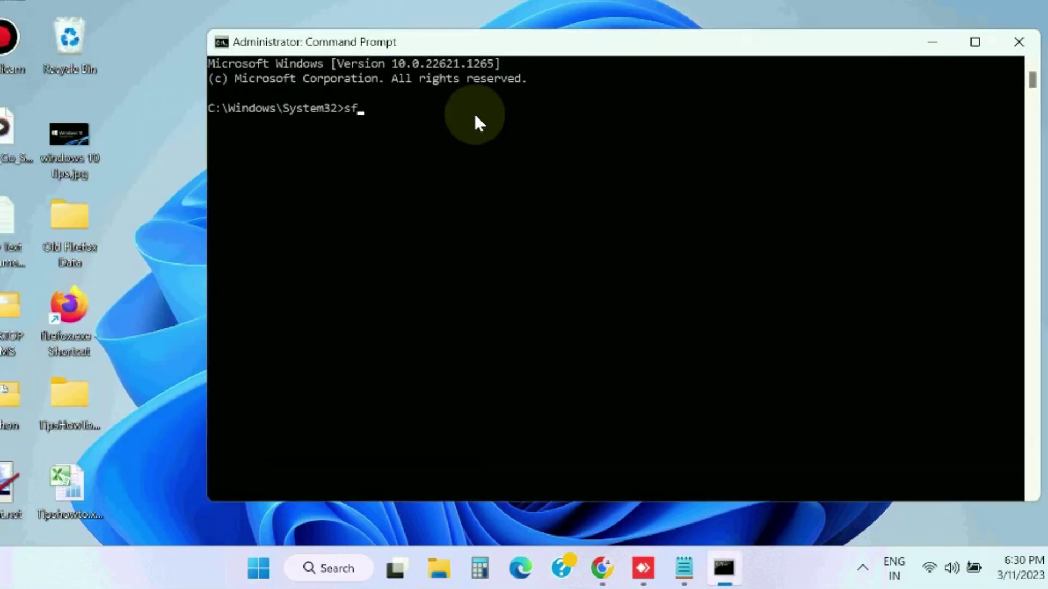
text(c /scannow)
key(Return)
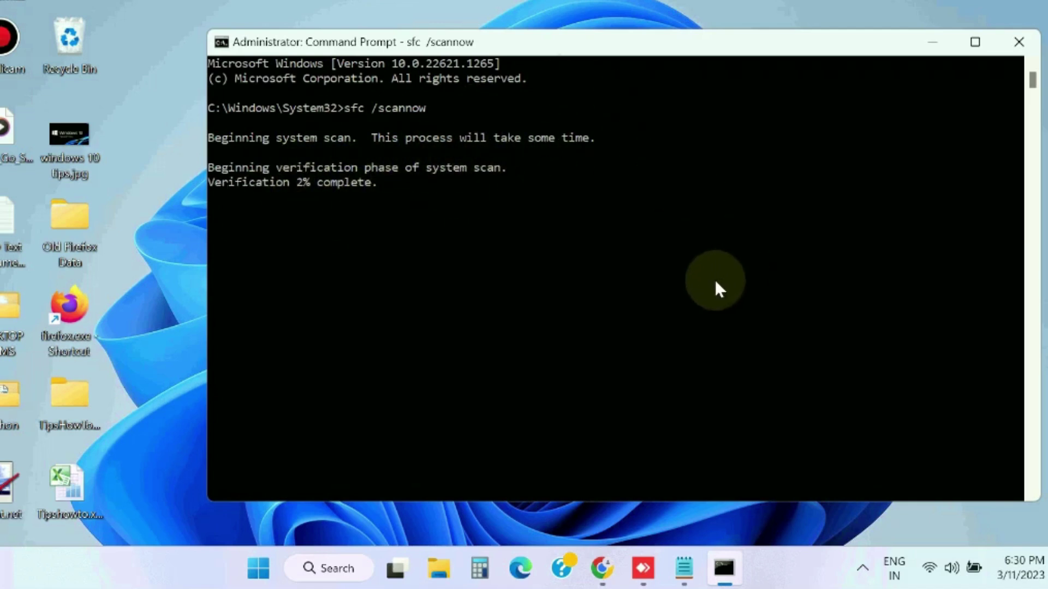
Step: Close Command Prompt, then run 'rstrui' from the Run dialog to open System Restore
click(1019, 42)
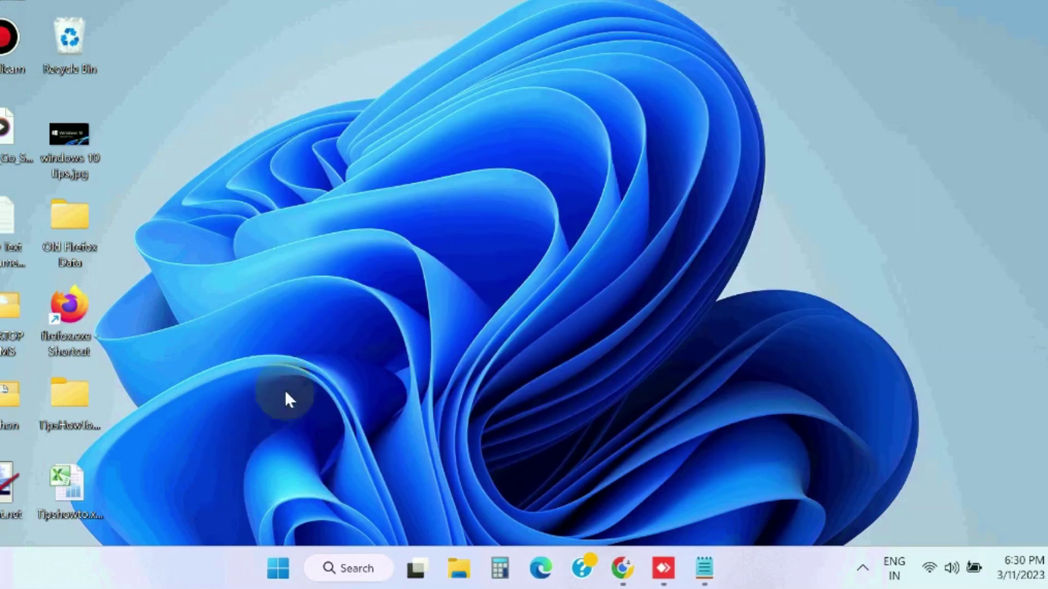
right_click(277, 568)
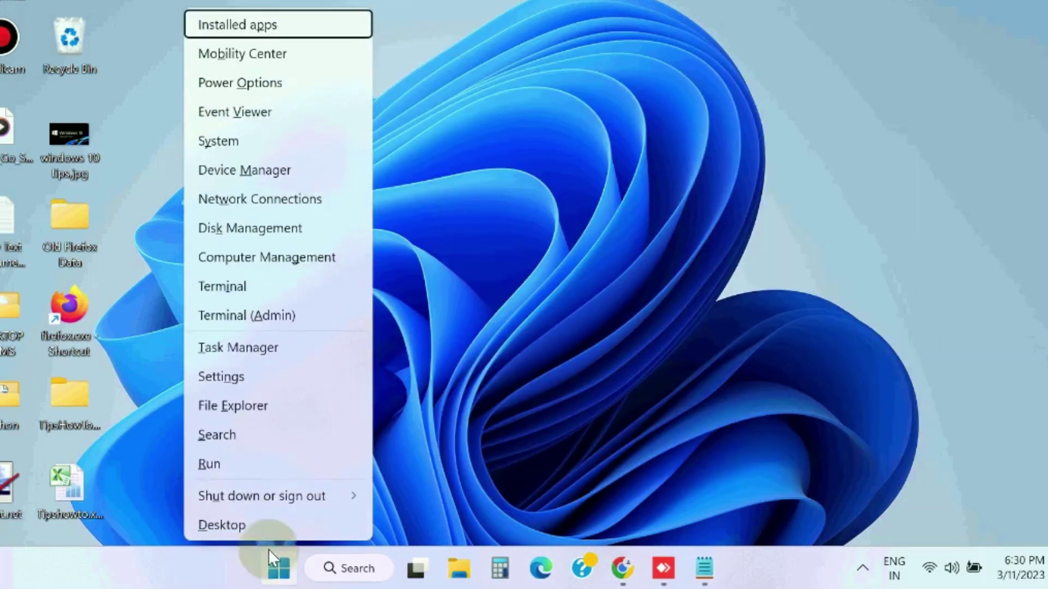
click(218, 463)
drag(110, 349, 487, 247)
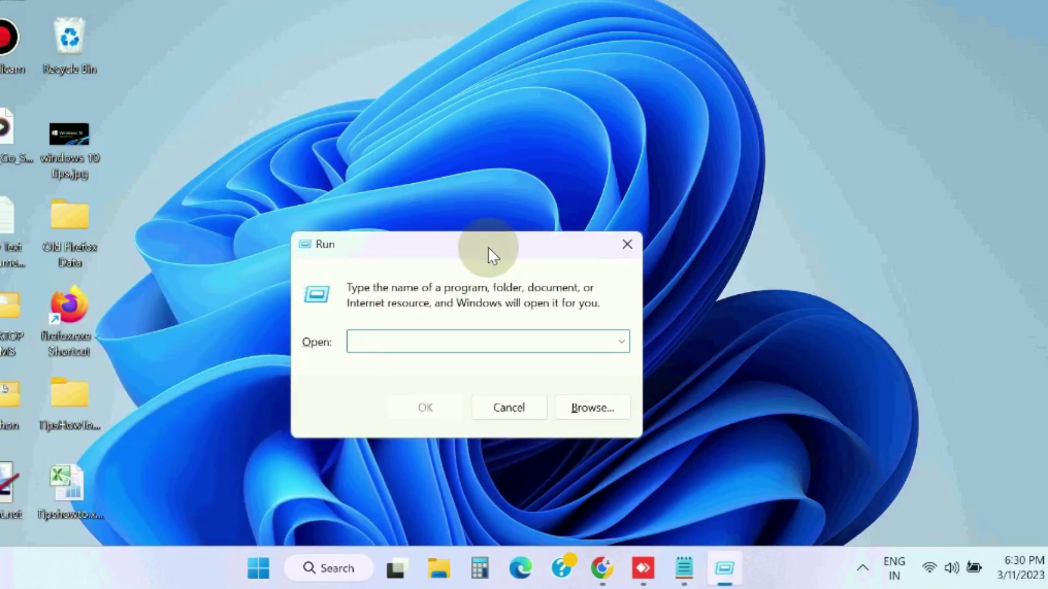
text(rstrui)
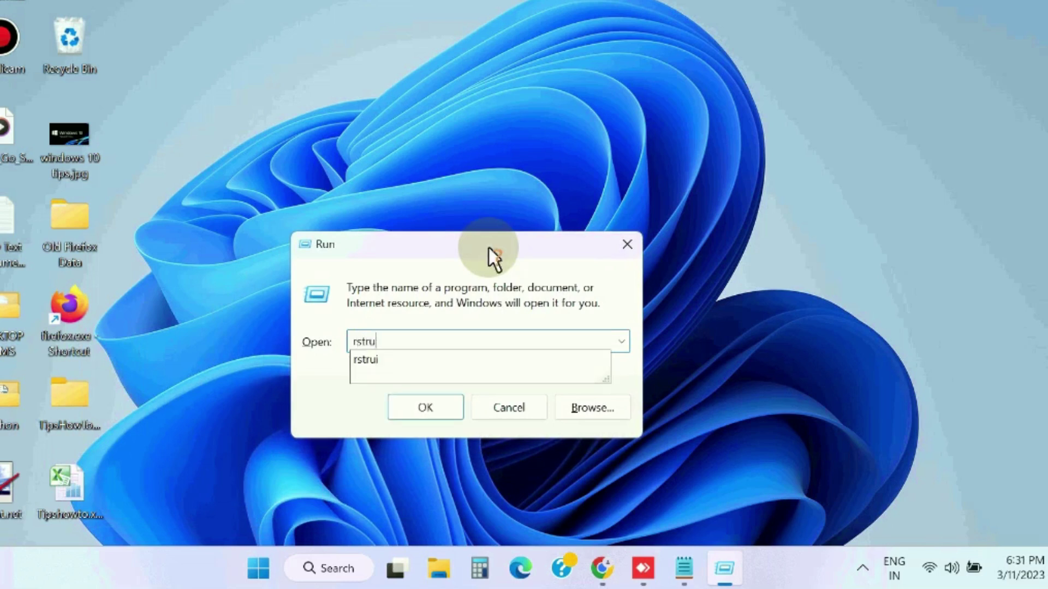
click(424, 407)
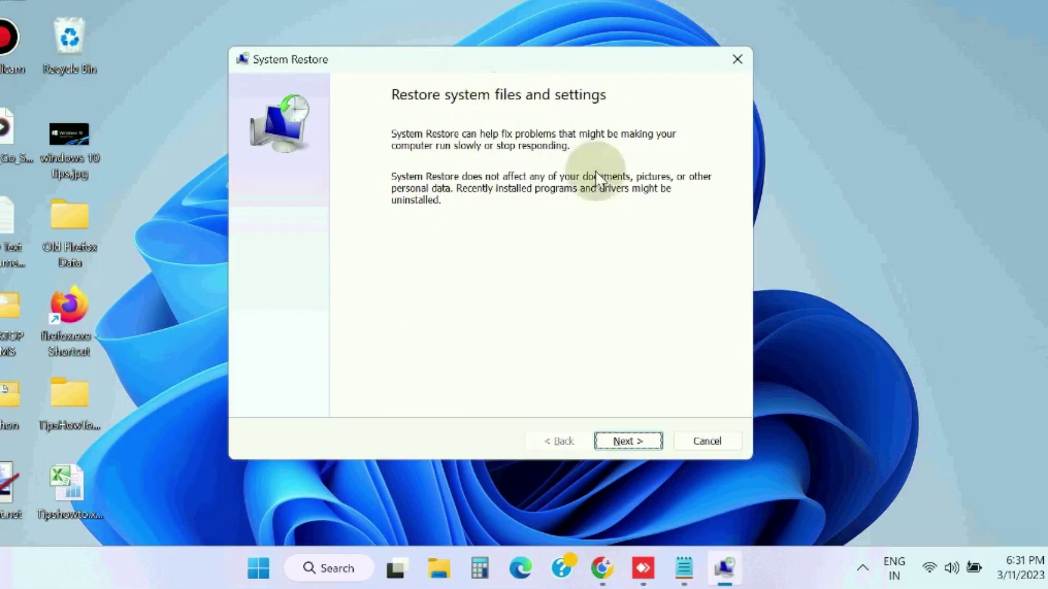
Step: Advance to the restore points and select 3/10/2023 10:14:08 AM Language Pack Removal
click(621, 441)
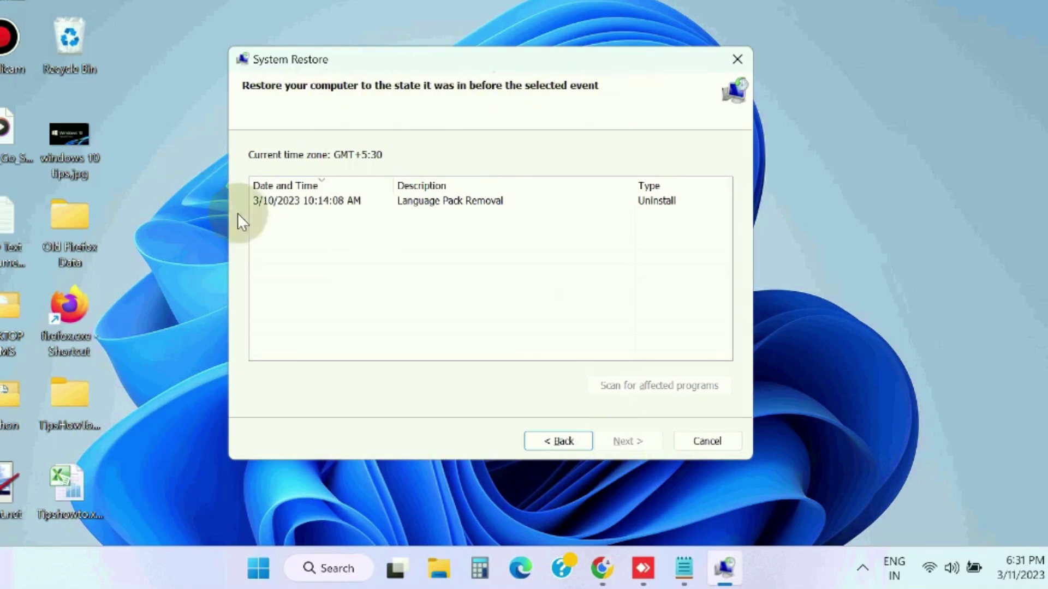
click(309, 199)
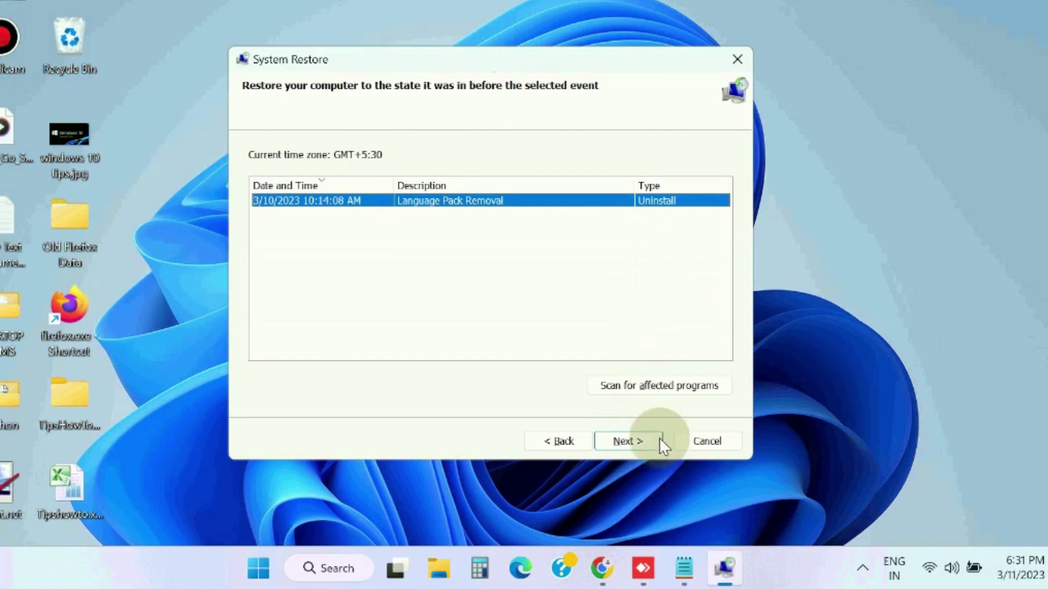